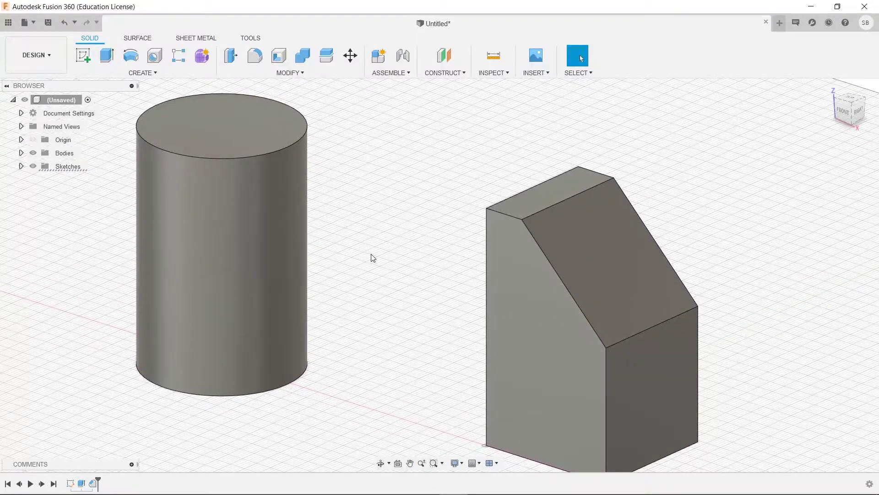
{"action": "left_click", "coordinate": [444, 73]}
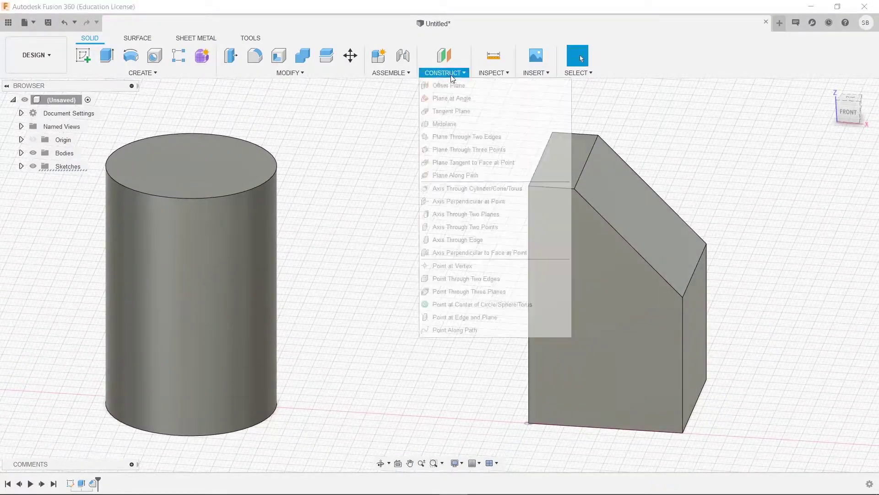
{"action": "left_click", "coordinate": [377, 140]}
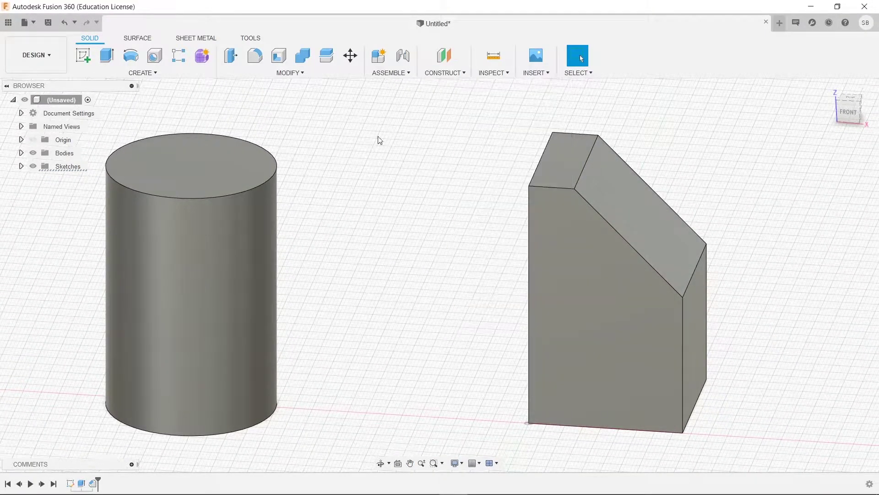
{"action": "left_click", "coordinate": [441, 74]}
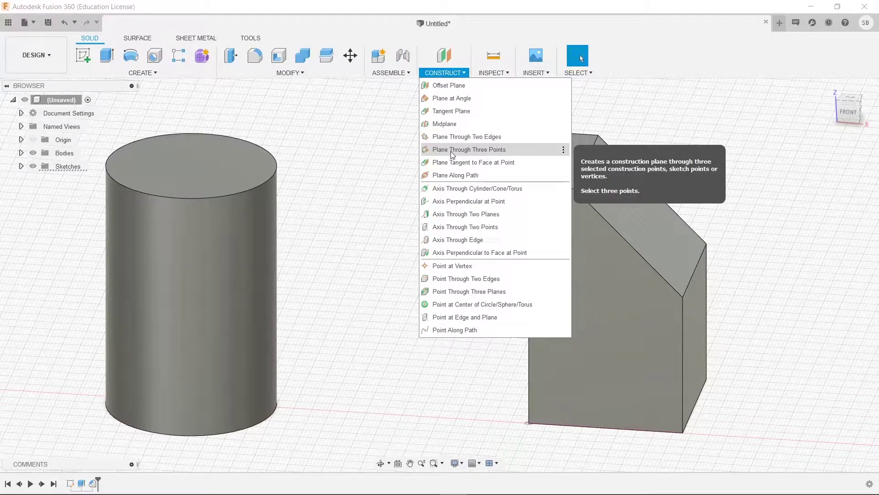
{"action": "left_click", "coordinate": [369, 184]}
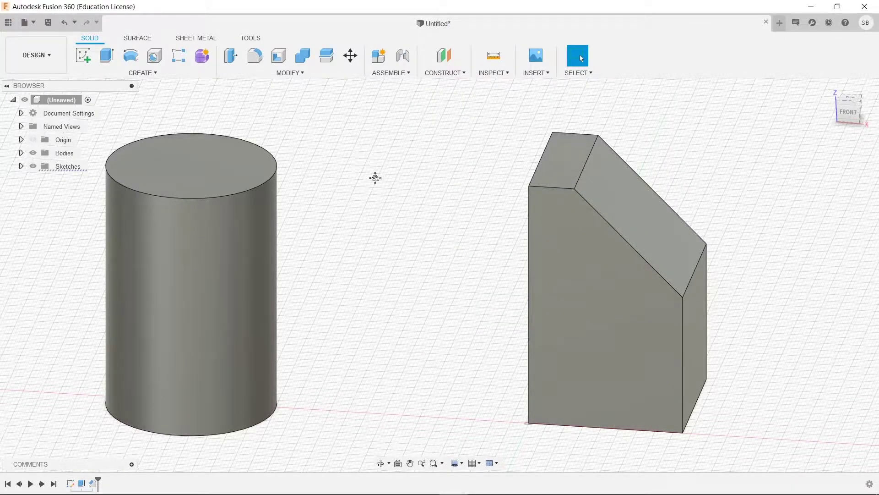
{"action": "middle_click_drag", "start_coordinate": [372, 177], "coordinate": [383, 174]}
Step: Try an offset plane 1 mm above the block's narrow top face
{"action": "left_click", "coordinate": [445, 73]}
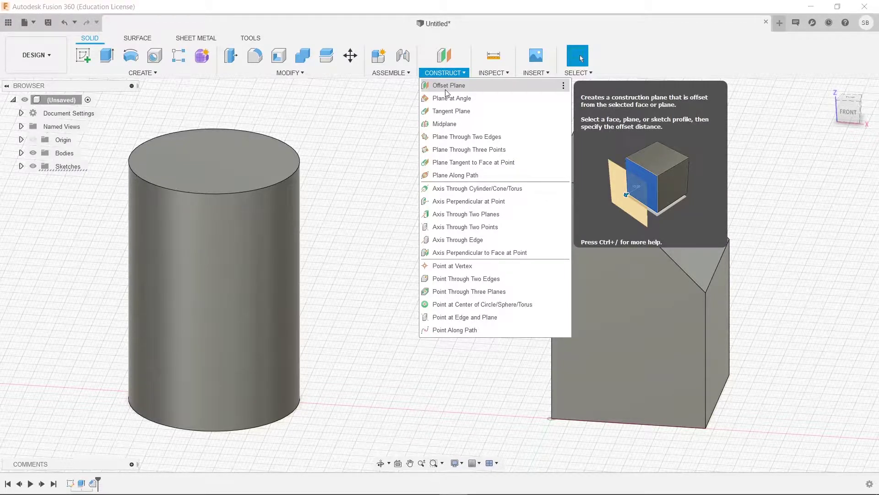
{"action": "left_click", "coordinate": [447, 87]}
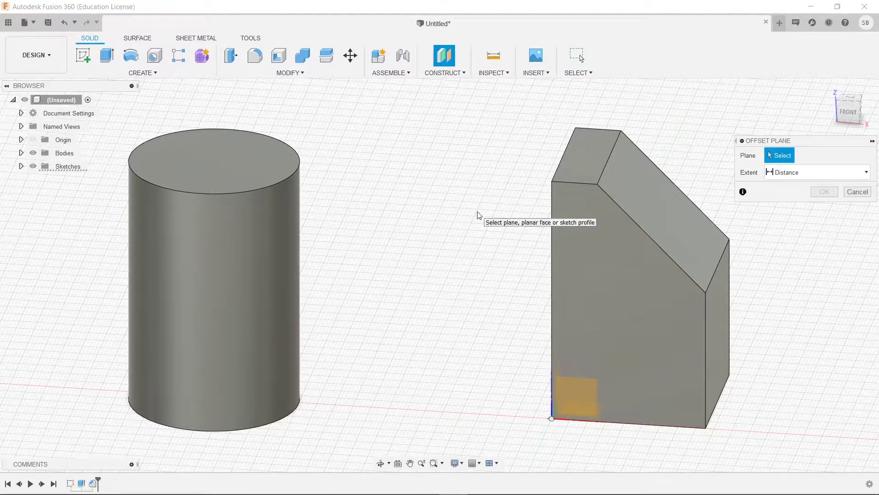
{"action": "middle_click_drag", "start_coordinate": [476, 211], "coordinate": [388, 182], "text": "shift"}
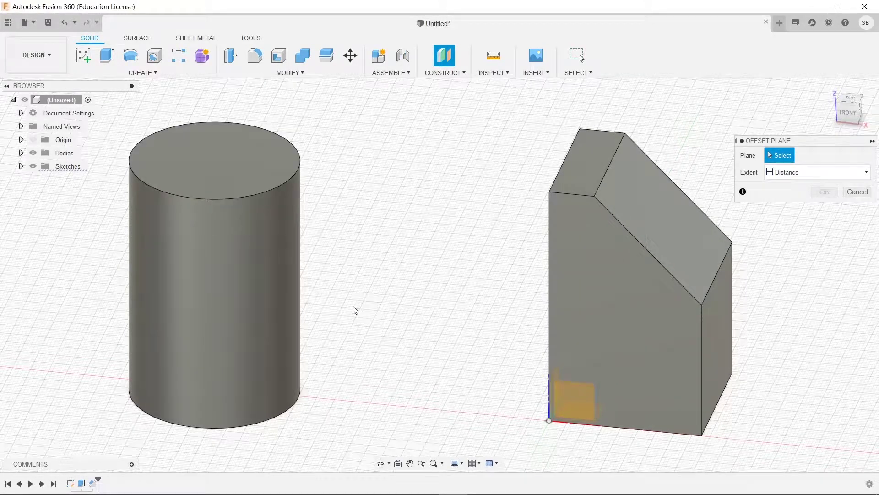
{"action": "middle_click_drag", "start_coordinate": [353, 308], "coordinate": [271, 249], "text": "shift"}
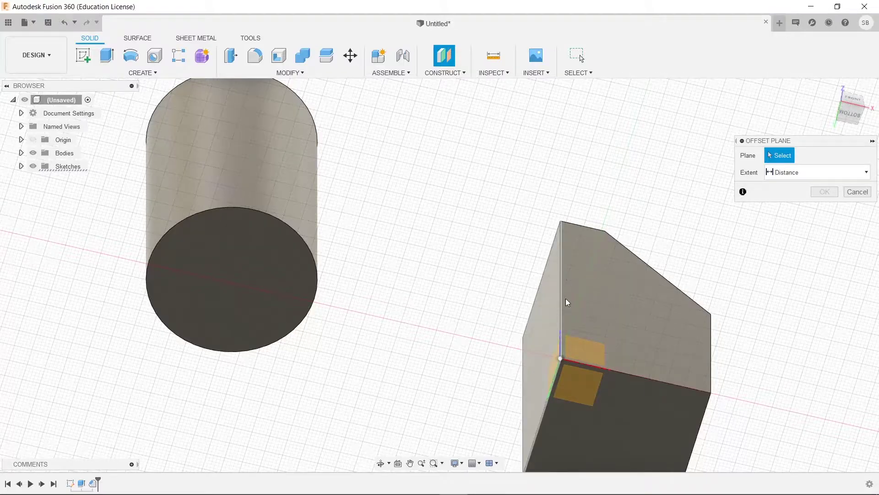
{"action": "middle_click_drag", "start_coordinate": [565, 298], "coordinate": [671, 341], "text": "shift"}
{"action": "middle_click_drag", "start_coordinate": [374, 227], "coordinate": [396, 251]}
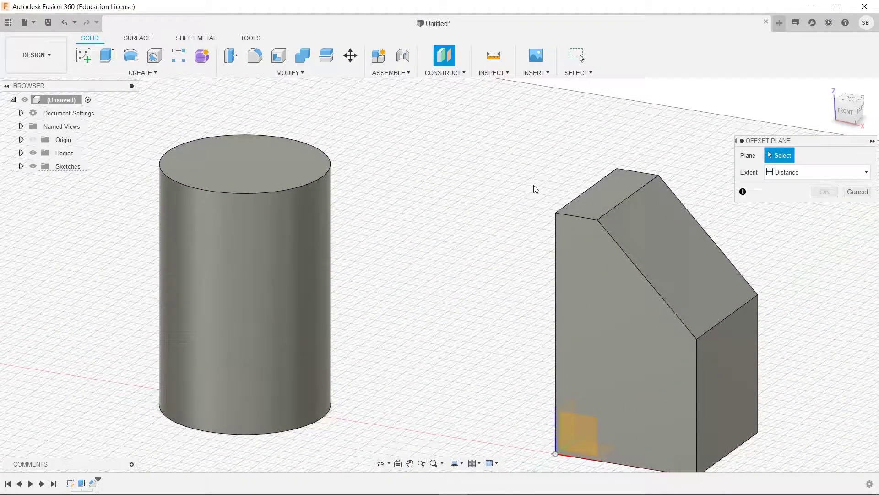
{"action": "left_click", "coordinate": [601, 195]}
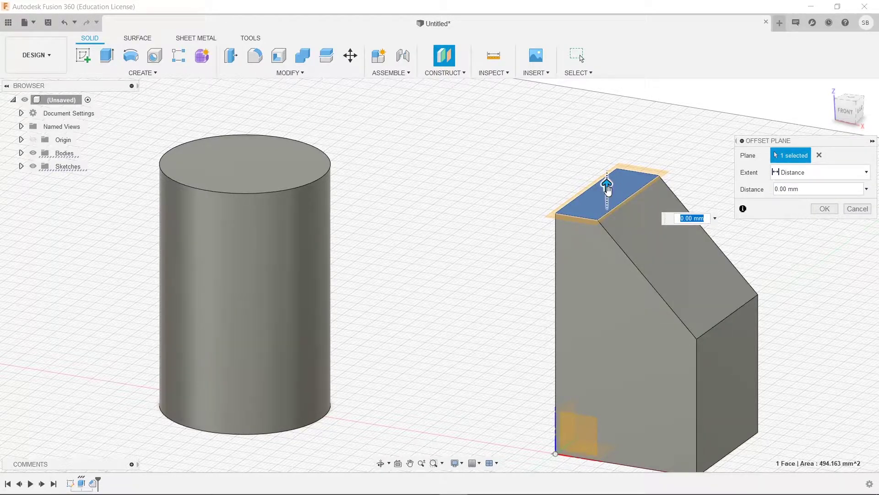
{"action": "middle_click_drag", "start_coordinate": [677, 266], "coordinate": [664, 252], "text": "shift"}
{"action": "mouse_move", "coordinate": [612, 185]}
{"action": "left_mouse_down"}
{"action": "mouse_move", "coordinate": [608, 235]}
{"action": "mouse_move", "coordinate": [608, 183]}
{"action": "left_mouse_up"}
Step: Try the To Object extent for the offset plane, targeting the sloped face's lower front vertex, and discard the plane
{"action": "left_click", "coordinate": [843, 173]}
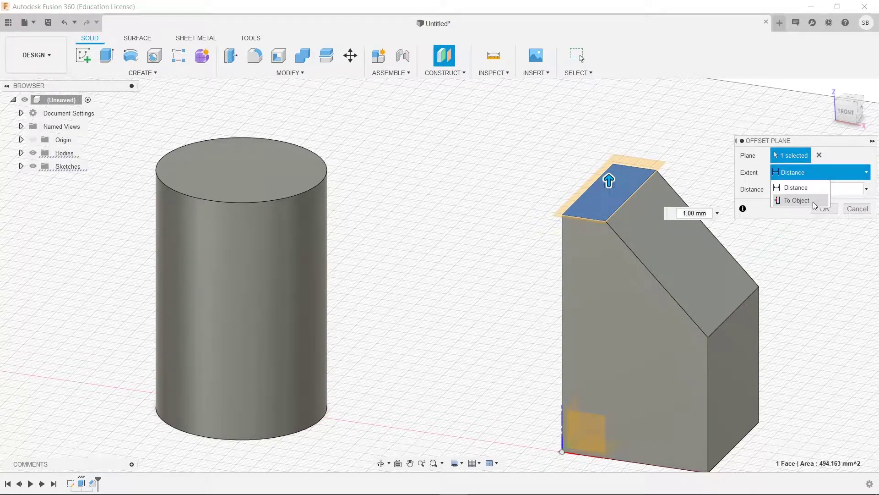
{"action": "left_click", "coordinate": [812, 199]}
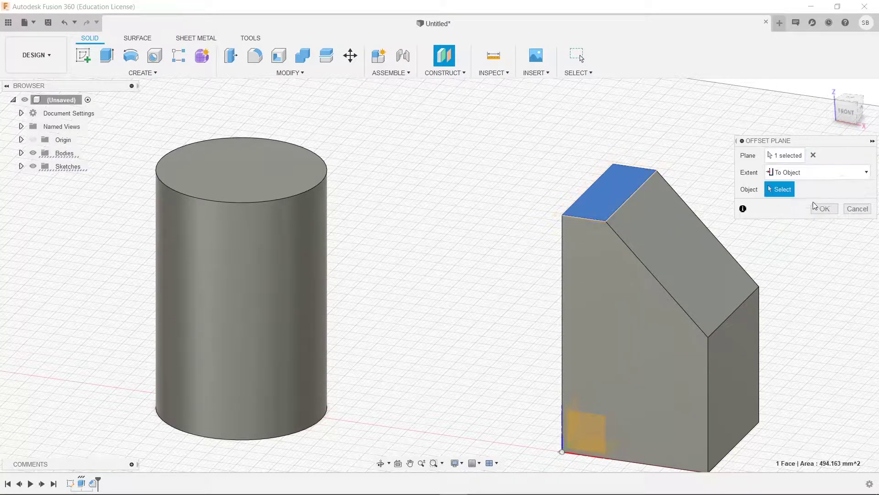
{"action": "left_click", "coordinate": [709, 337]}
{"action": "middle_click_drag", "start_coordinate": [708, 337], "coordinate": [741, 334], "text": "shift"}
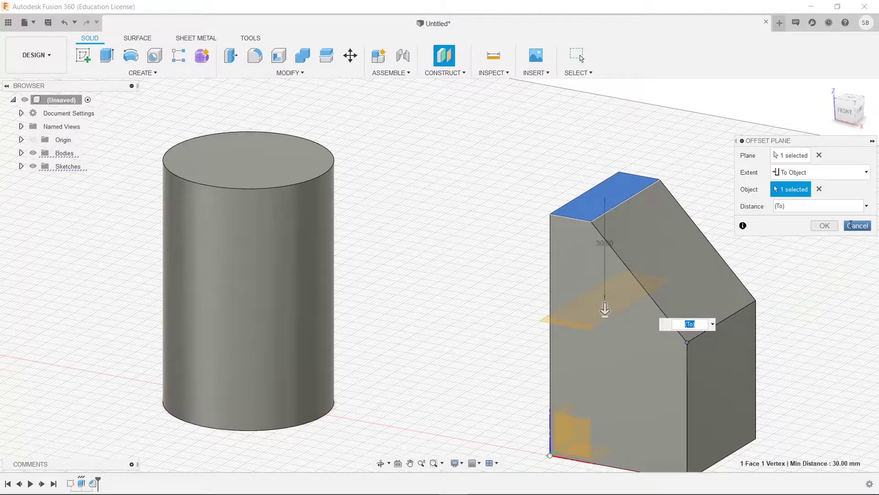
{"action": "left_click", "coordinate": [856, 225]}
Step: Create an offset construction plane above the block's narrow top face
{"action": "left_click", "coordinate": [453, 65]}
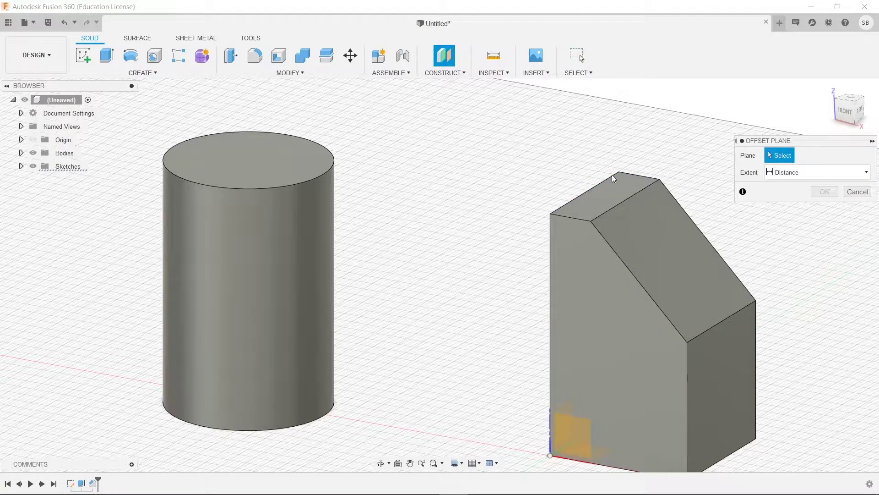
{"action": "left_click", "coordinate": [609, 198]}
{"action": "left_click", "coordinate": [824, 208]}
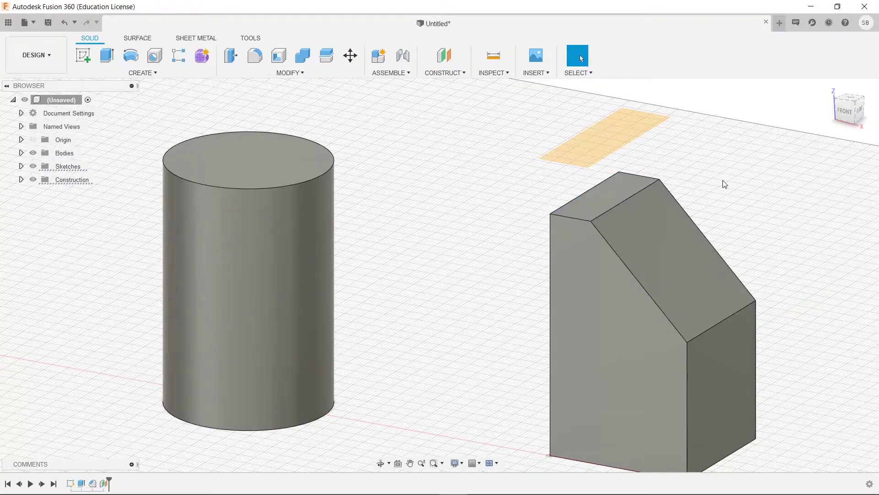
{"action": "middle_click_drag", "start_coordinate": [722, 183], "coordinate": [702, 215]}
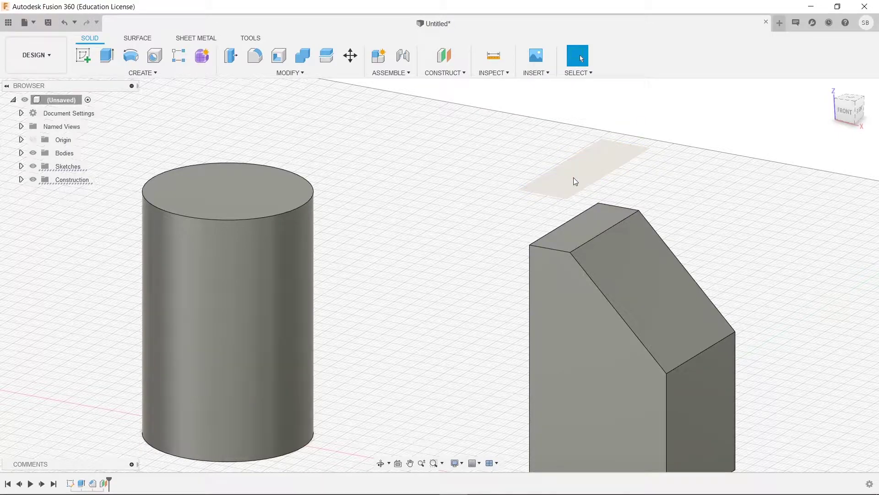
Step: Try a second offset plane 30 mm from the existing construction plane above the block
{"action": "left_click", "coordinate": [442, 61]}
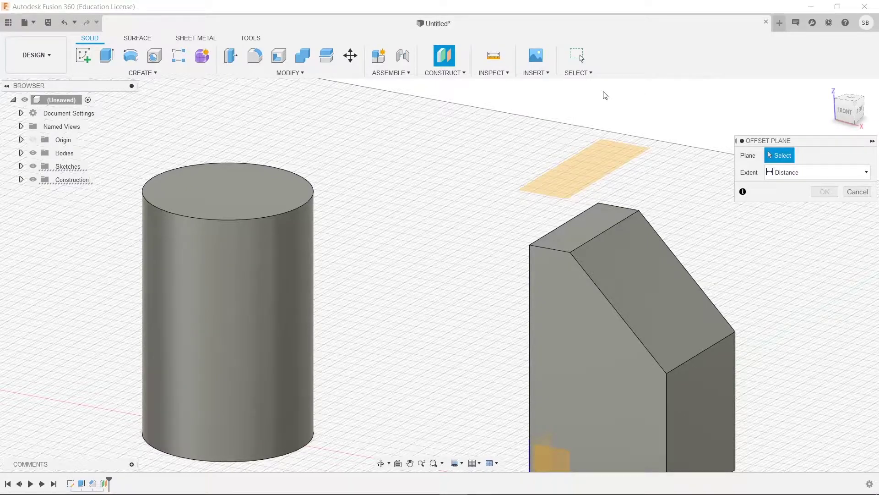
{"action": "left_click", "coordinate": [570, 173]}
{"action": "middle_click_drag", "start_coordinate": [646, 183], "coordinate": [627, 277]}
{"action": "type", "text": "30"}
{"action": "left_click", "coordinate": [848, 210]}
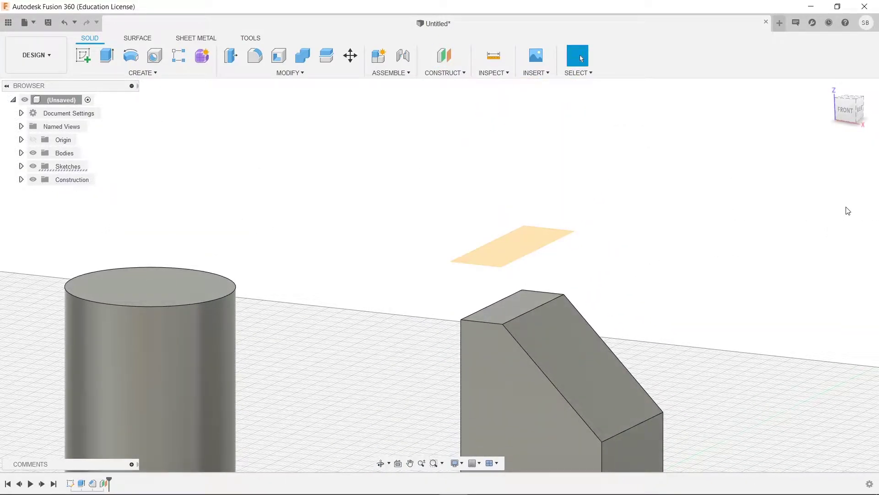
{"action": "mouse_move", "coordinate": [328, 228]}
{"action": "middle_mouse_down", "text": "shift"}
{"action": "mouse_move", "coordinate": [317, 261]}
{"action": "mouse_move", "coordinate": [329, 238]}
{"action": "middle_mouse_up", "text": "shift"}
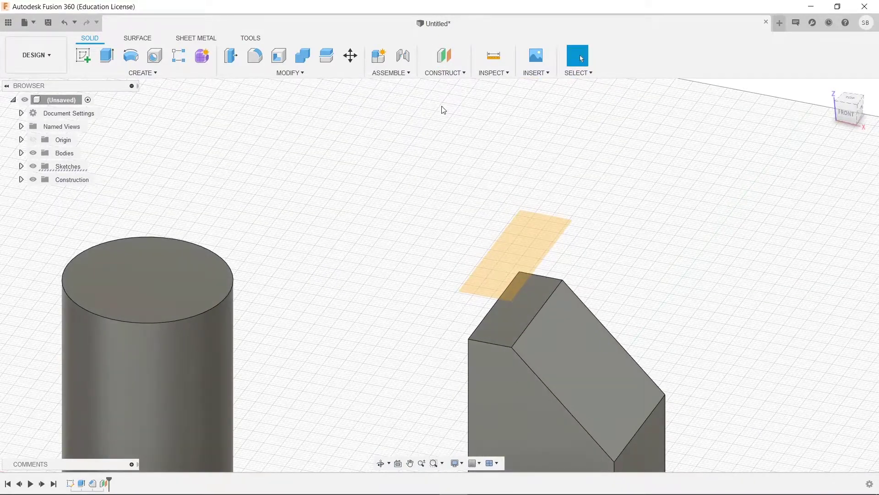
Step: Create a construction plane at an angle of -45 degrees through the block's vertical edge at the origin
{"action": "left_click", "coordinate": [452, 76]}
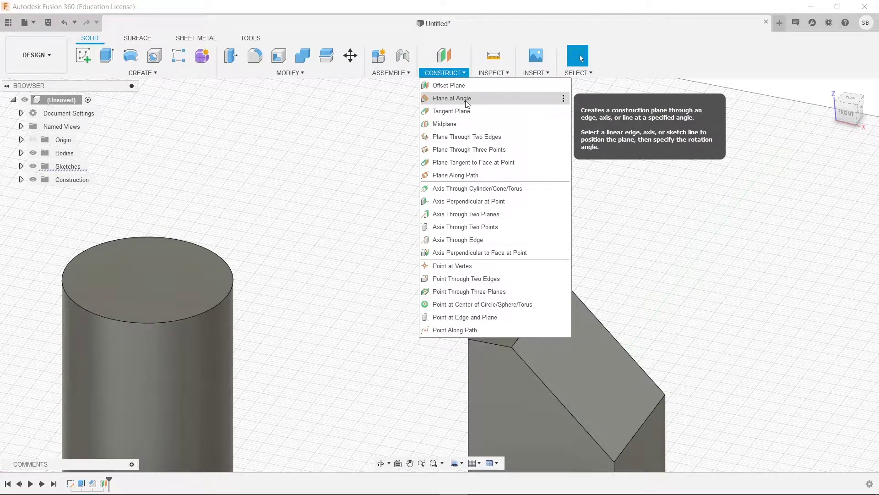
{"action": "left_click", "coordinate": [467, 99]}
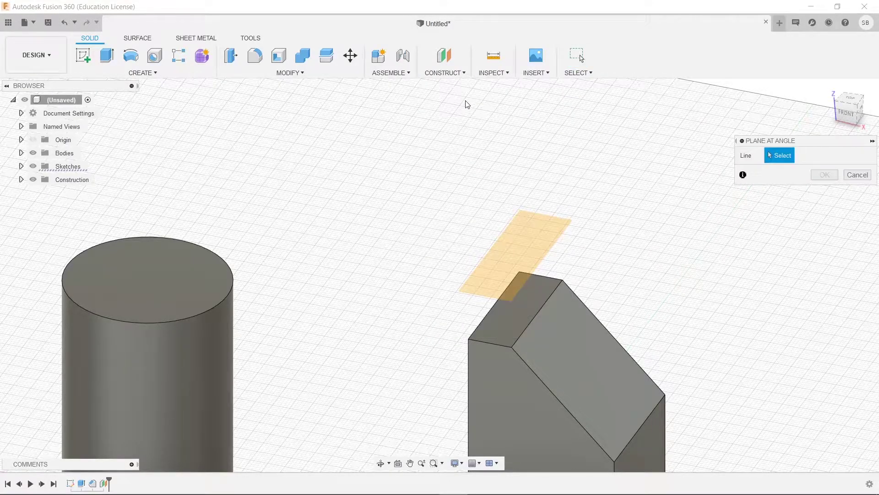
{"action": "middle_click_drag", "start_coordinate": [593, 276], "coordinate": [523, 311], "text": "shift"}
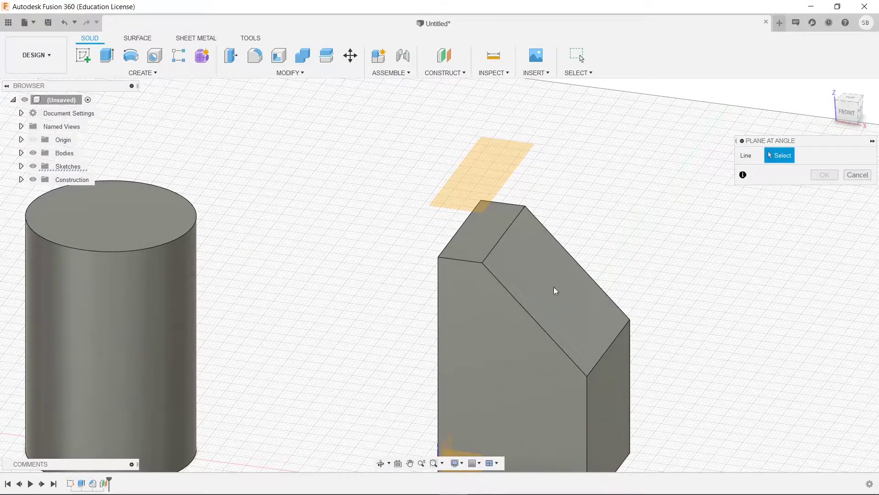
{"action": "middle_click_drag", "start_coordinate": [651, 403], "coordinate": [630, 317]}
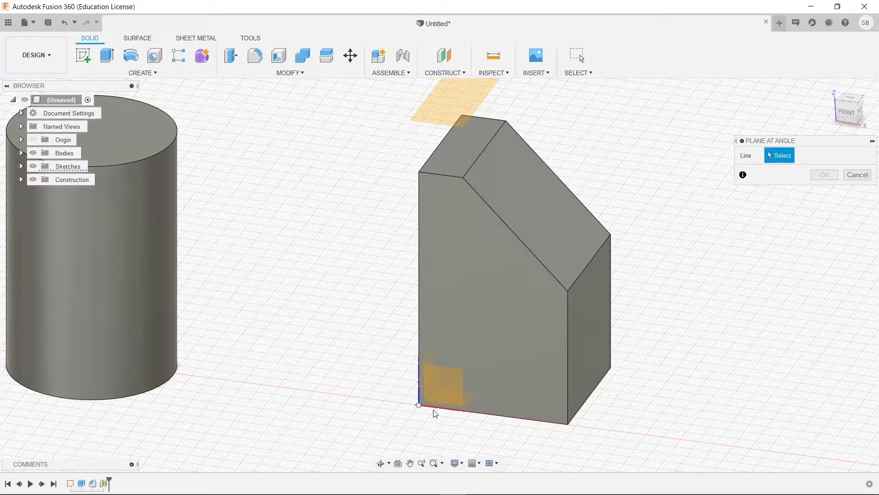
{"action": "left_click", "coordinate": [421, 249]}
{"action": "middle_click_drag", "start_coordinate": [404, 314], "coordinate": [419, 329], "text": "shift"}
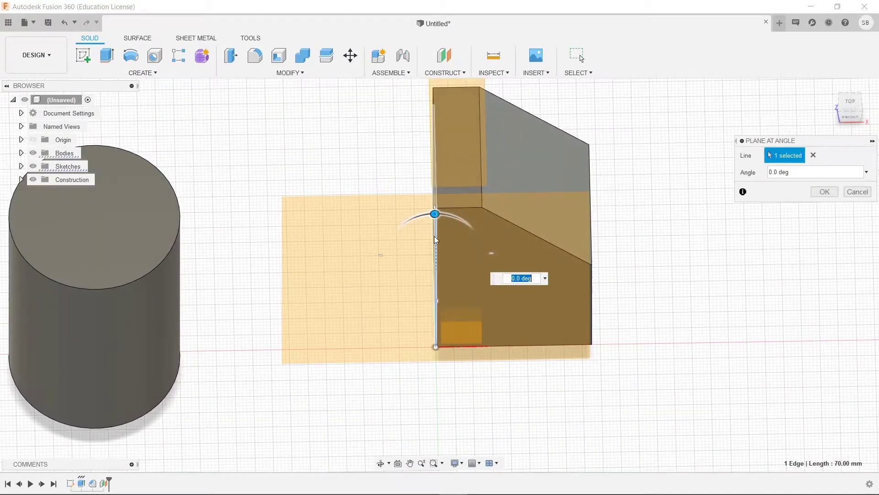
{"action": "left_click_drag", "start_coordinate": [434, 213], "coordinate": [471, 226]}
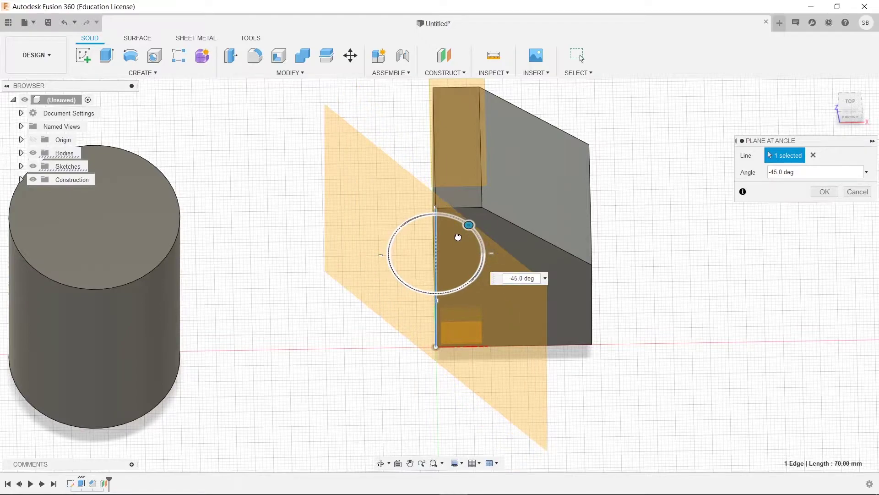
{"action": "middle_click_drag", "start_coordinate": [575, 263], "coordinate": [569, 288], "text": "shift"}
{"action": "left_click", "coordinate": [824, 192]}
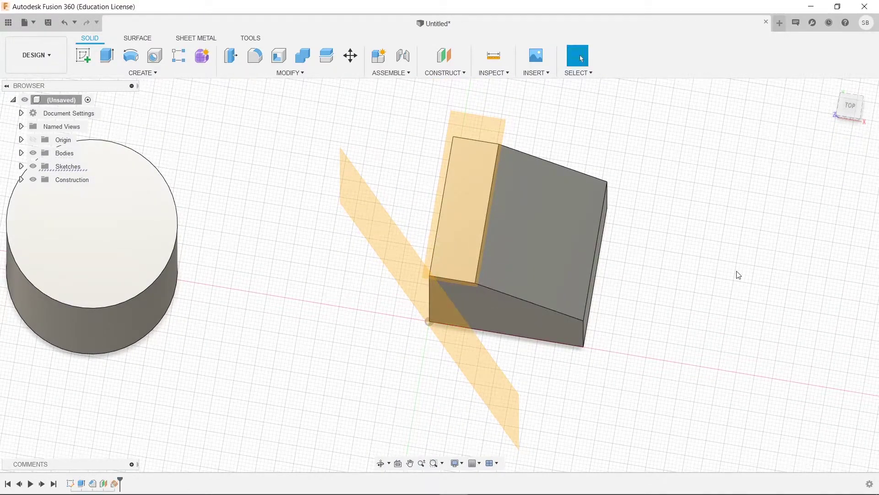
Step: Sketch a two-point rectangle on the angled plane, spanning both sides of the block's vertical edge, and finish the sketch
{"action": "middle_click_drag", "start_coordinate": [735, 275], "coordinate": [333, 125], "text": "shift"}
{"action": "left_click", "coordinate": [83, 55]}
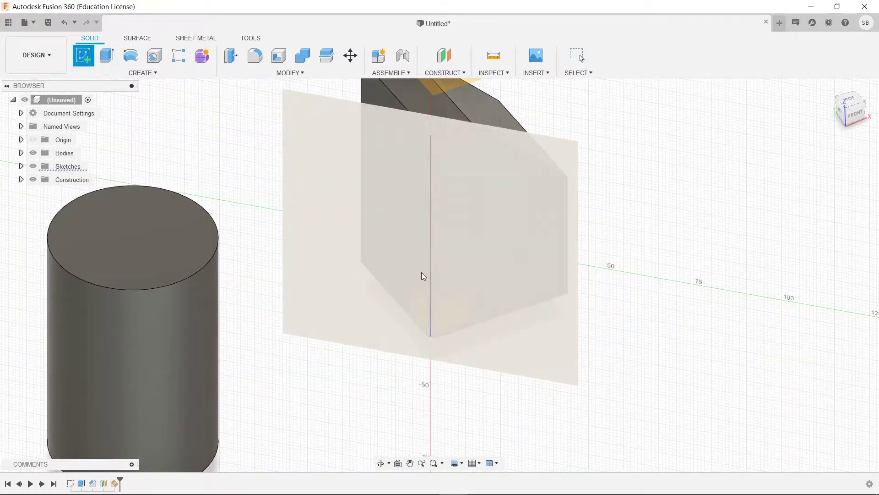
{"action": "left_click", "coordinate": [421, 272]}
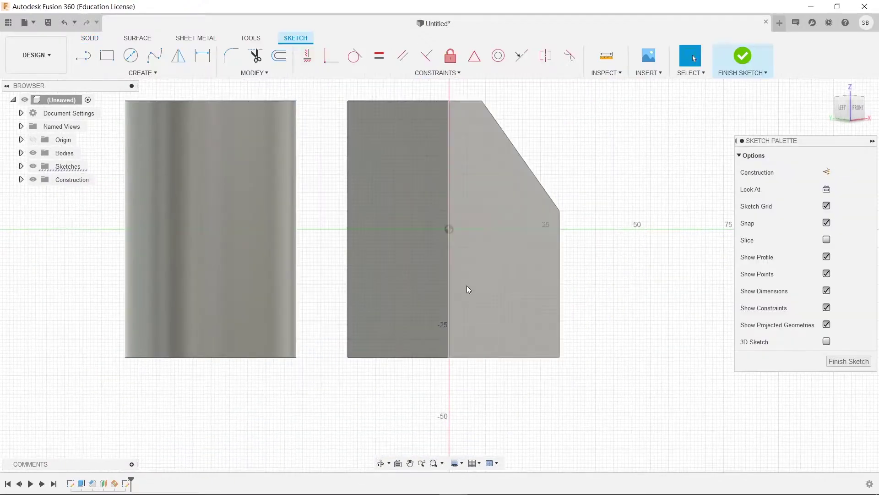
{"action": "left_click", "coordinate": [106, 56]}
{"action": "left_click", "coordinate": [398, 170]}
{"action": "left_click", "coordinate": [515, 273]}
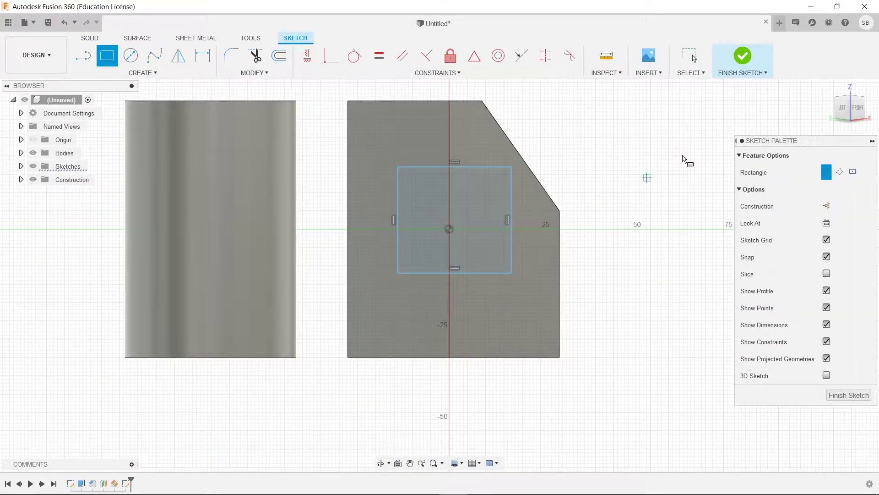
{"action": "left_click", "coordinate": [743, 55]}
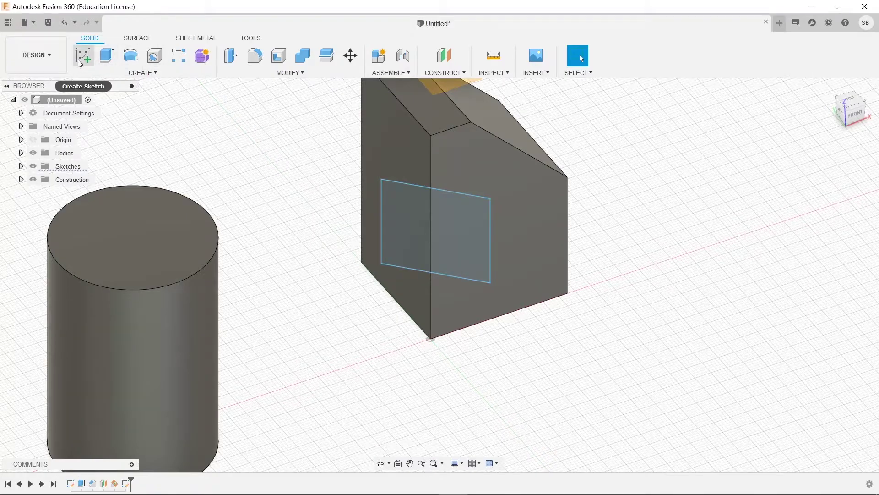
Step: Extrude the rectangle 77 mm as a cut through the block
{"action": "left_click", "coordinate": [107, 56]}
{"action": "middle_click_drag", "start_coordinate": [645, 292], "coordinate": [654, 345], "text": "shift"}
{"action": "type", "text": "77"}
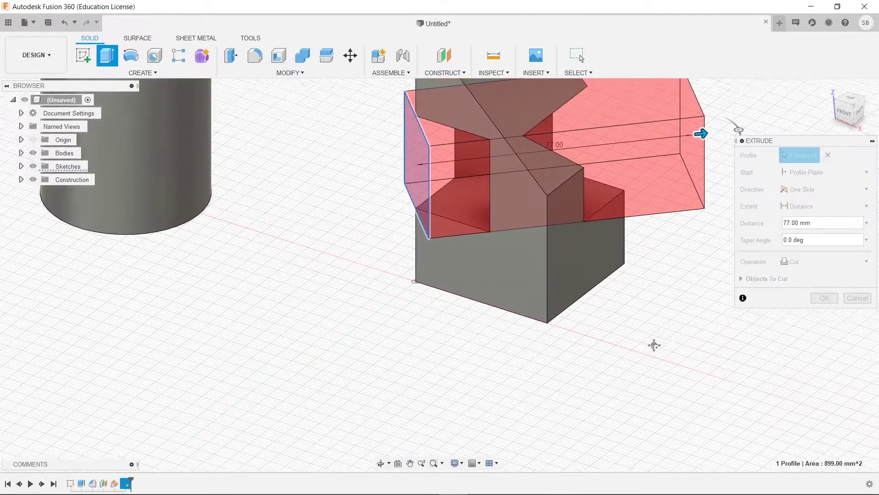
{"action": "left_click", "coordinate": [824, 298]}
{"action": "middle_click_drag", "start_coordinate": [663, 291], "coordinate": [715, 294], "text": "shift"}
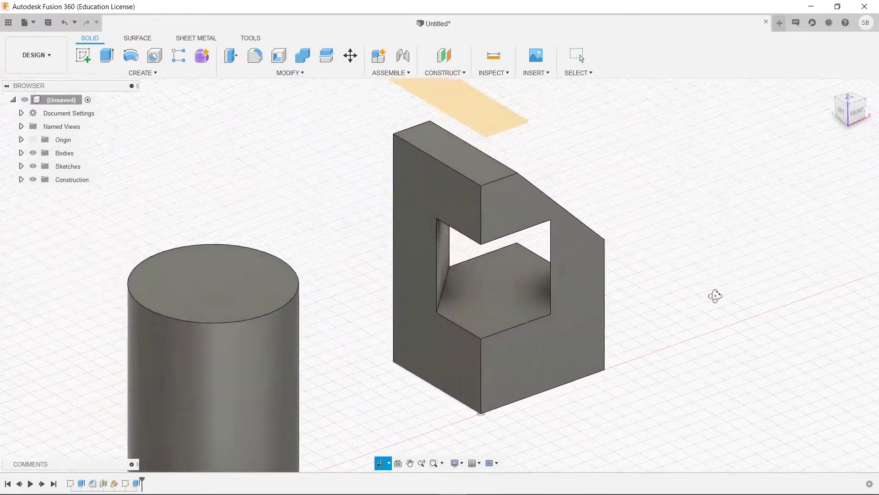
{"action": "middle_click_drag", "start_coordinate": [541, 275], "coordinate": [714, 320], "text": "shift"}
Step: Try a plane at angle through the block's front vertical edge farthest from the origin, at 90 and 45 degrees
{"action": "left_click", "coordinate": [461, 75]}
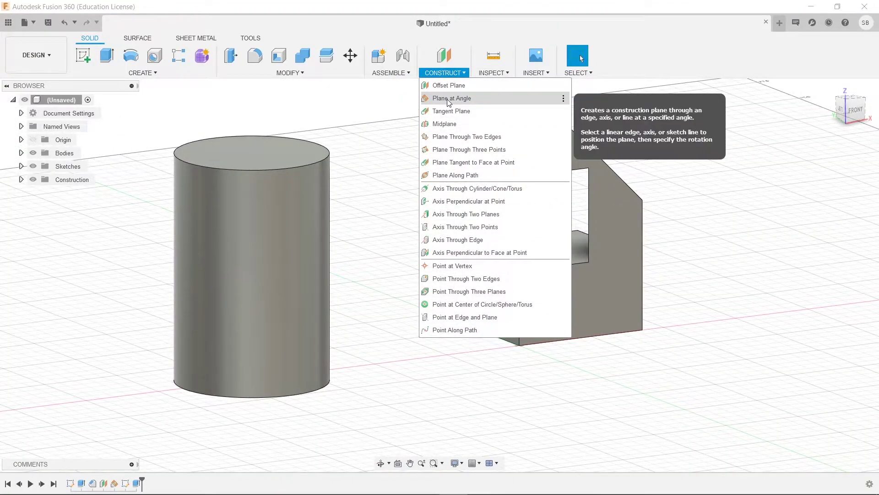
{"action": "middle_click_drag", "start_coordinate": [622, 288], "coordinate": [686, 268], "text": "shift"}
{"action": "left_click", "coordinate": [445, 73]}
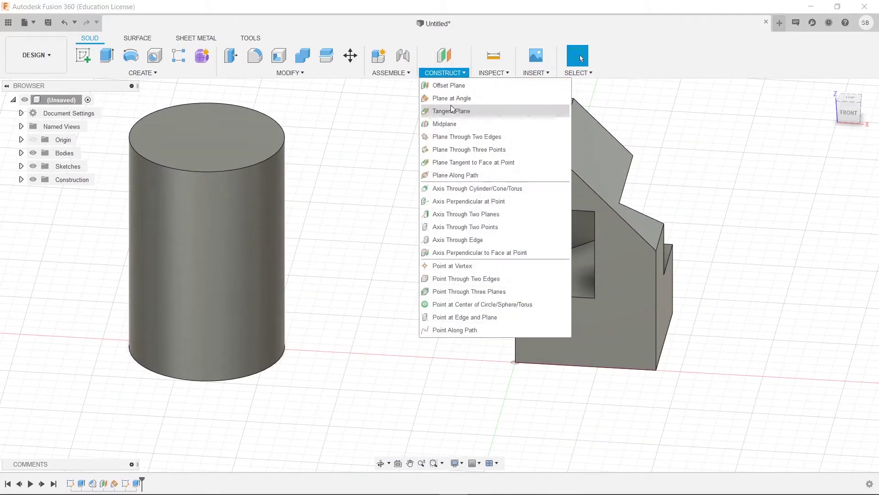
{"action": "left_click", "coordinate": [454, 98]}
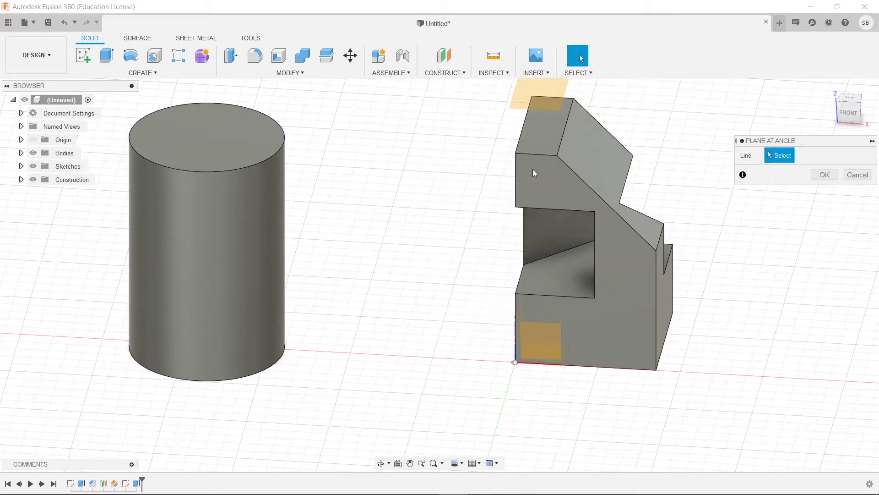
{"action": "left_click", "coordinate": [655, 312]}
{"action": "middle_click_drag", "start_coordinate": [750, 290], "coordinate": [698, 327], "text": "shift"}
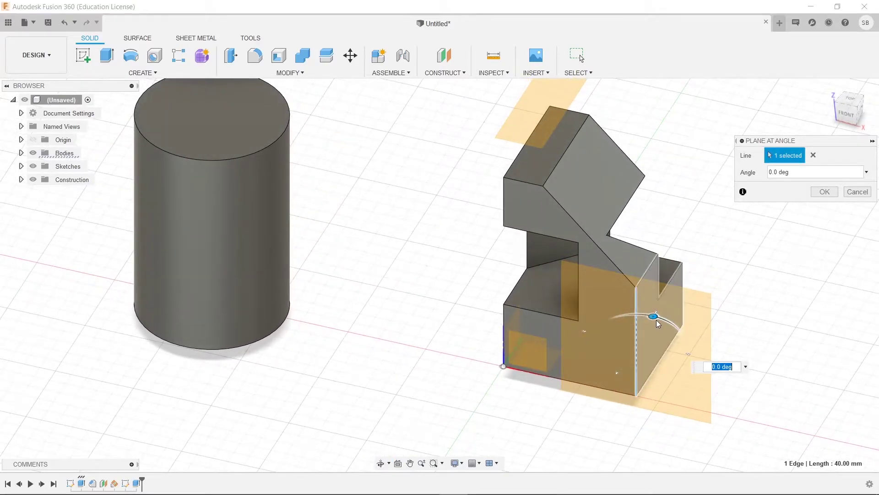
{"action": "left_click_drag", "start_coordinate": [655, 319], "coordinate": [595, 335]}
{"action": "type", "text": "180"}
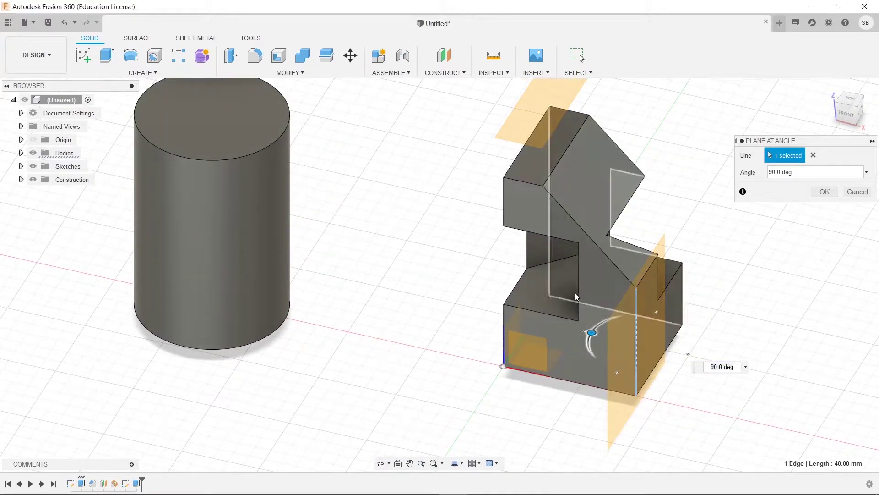
{"action": "key", "text": "Return"}
{"action": "type", "text": "45"}
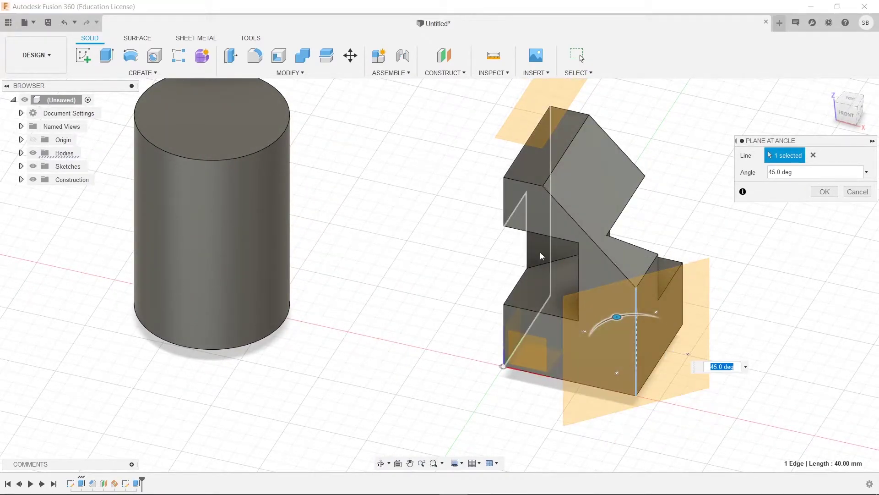
{"action": "key", "text": "Return"}
{"action": "left_click", "coordinate": [789, 173]}
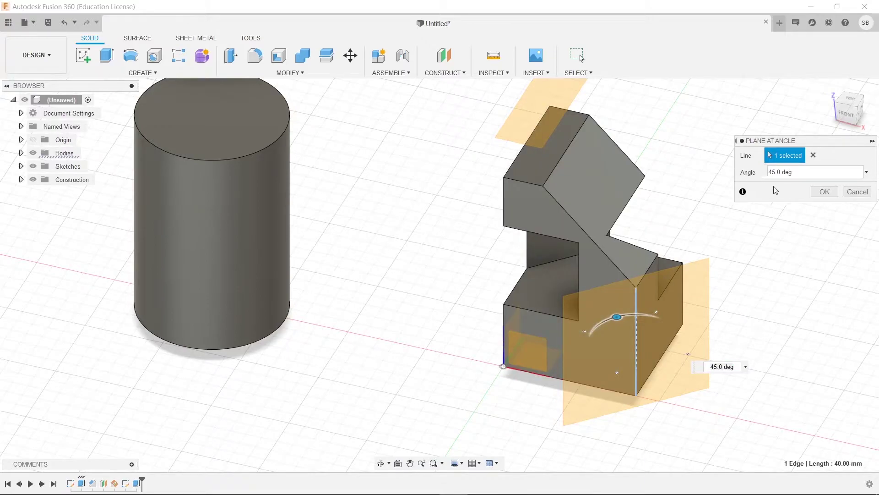
{"action": "left_click", "coordinate": [857, 191]}
{"action": "scroll", "coordinate": [654, 282], "scroll_direction": "down", "scroll_amount": 5}
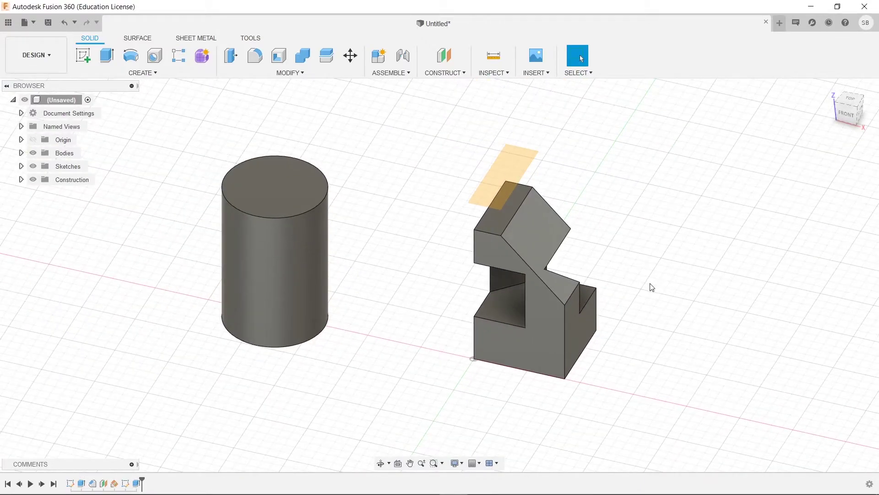
{"action": "middle_click_drag", "start_coordinate": [619, 295], "coordinate": [614, 255], "text": "shift"}
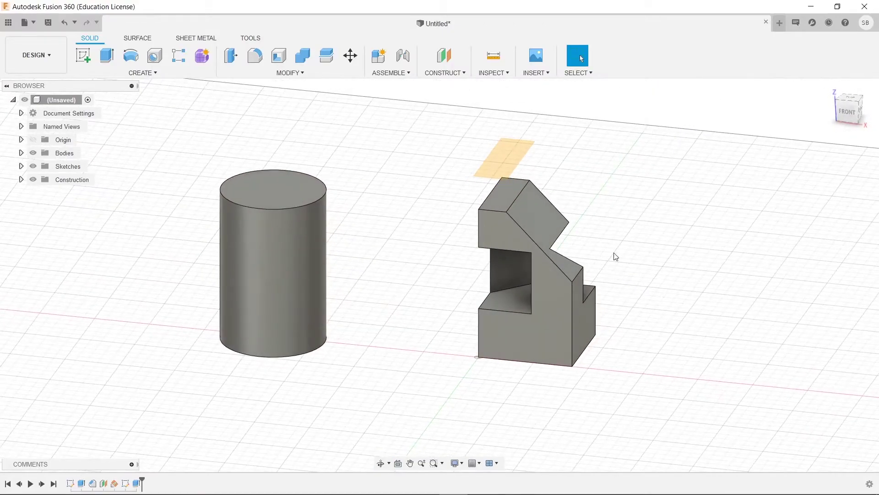
{"action": "left_click", "coordinate": [463, 73]}
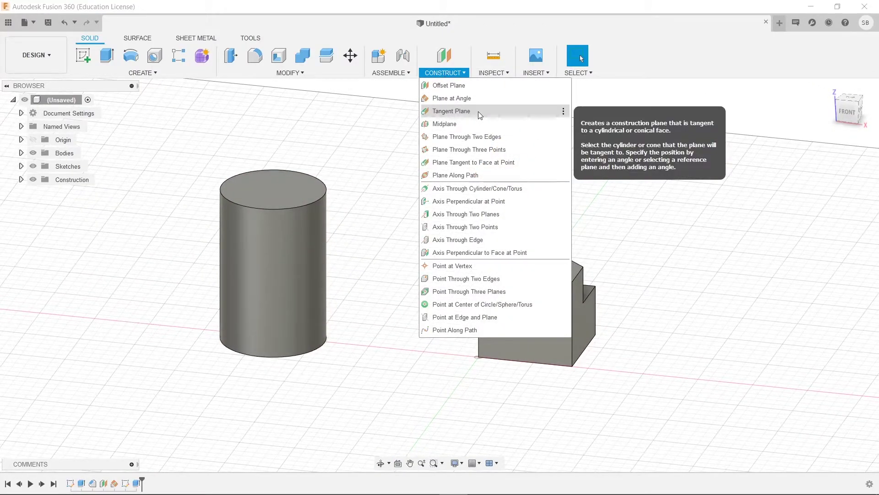
{"action": "left_click", "coordinate": [379, 162]}
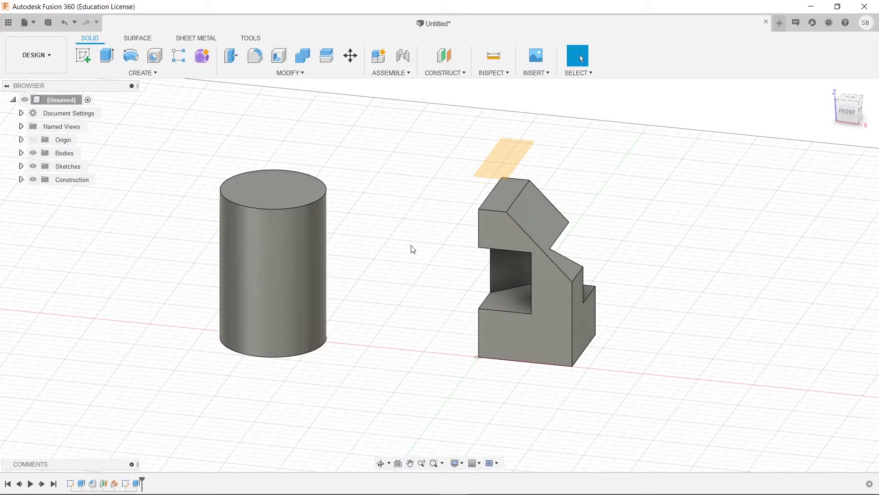
{"action": "middle_click_drag", "start_coordinate": [458, 242], "coordinate": [397, 226], "text": "shift"}
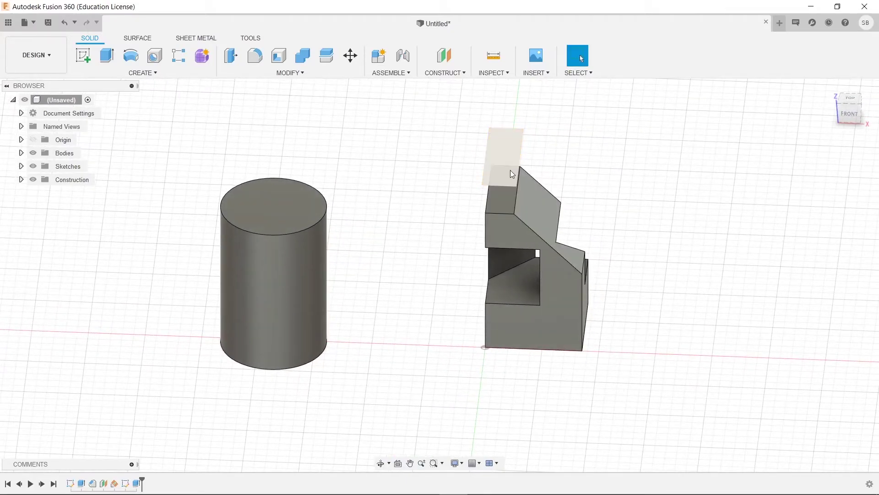